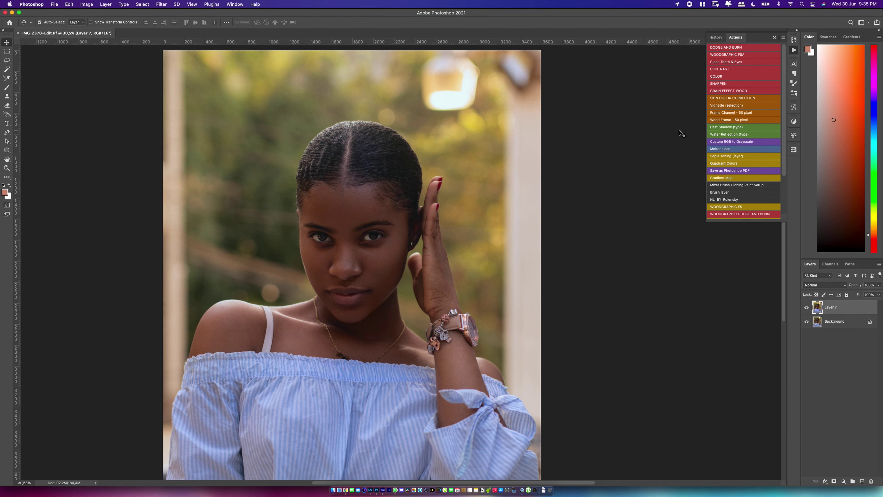
Run the COLOR action to build the 'color' group, then expand it and open Color Balance 1's settings
{"action": "left_click", "coordinate": [722, 77]}
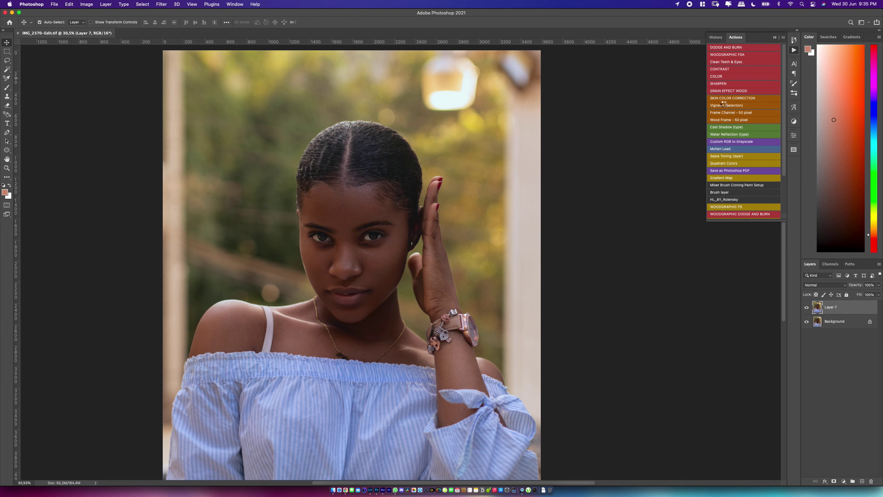
{"action": "left_click", "coordinate": [775, 38]}
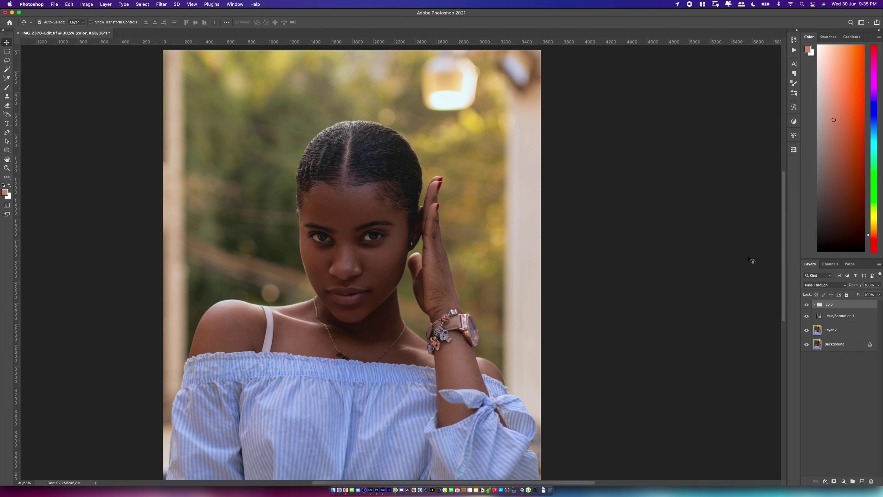
{"action": "left_click", "coordinate": [813, 304]}
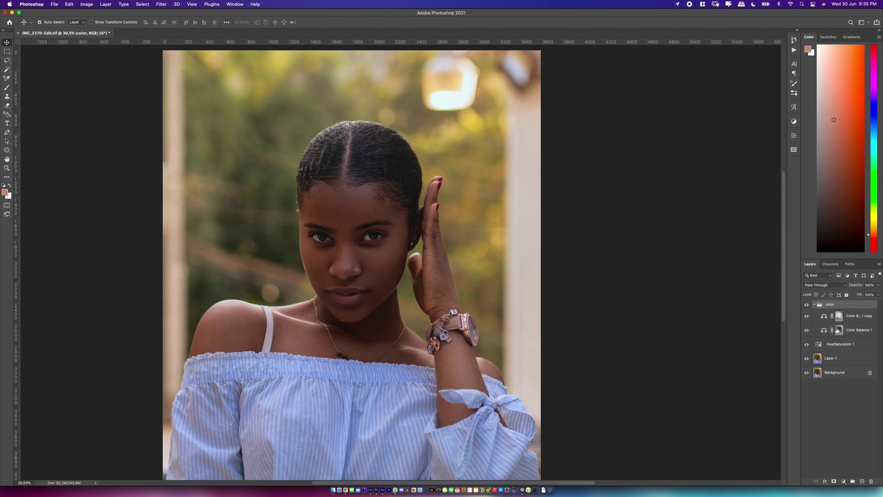
{"action": "left_click", "coordinate": [827, 336]}
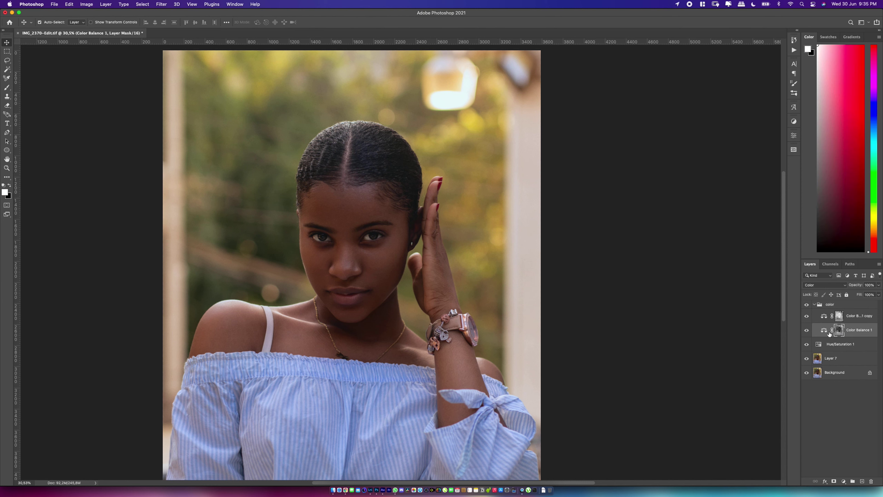
{"action": "double_click", "coordinate": [823, 331]}
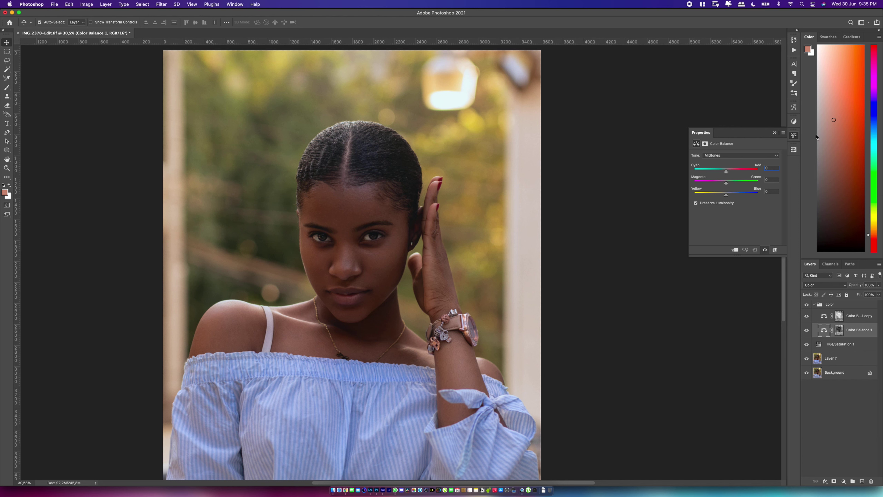
{"action": "left_click", "coordinate": [794, 122]}
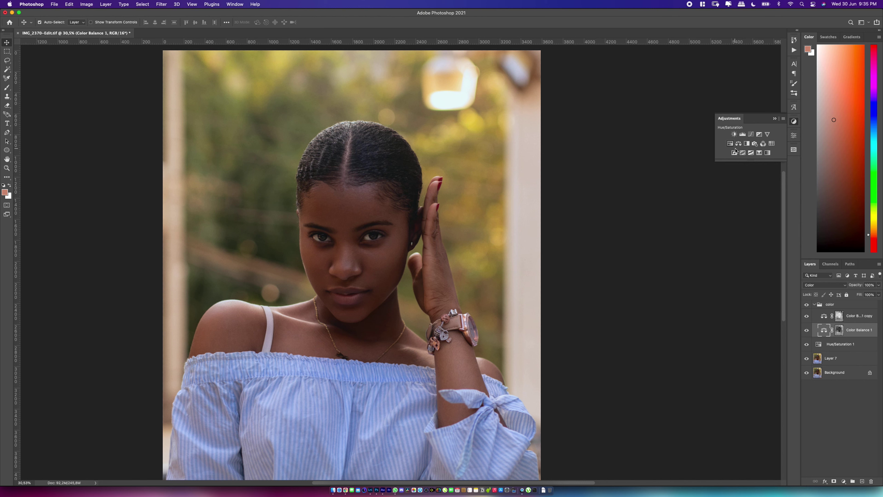
Review Color Balance 1's Midtones settings and preview its layer mask (Density 100%, Feather 0.0 px)
{"action": "left_click", "coordinate": [775, 119]}
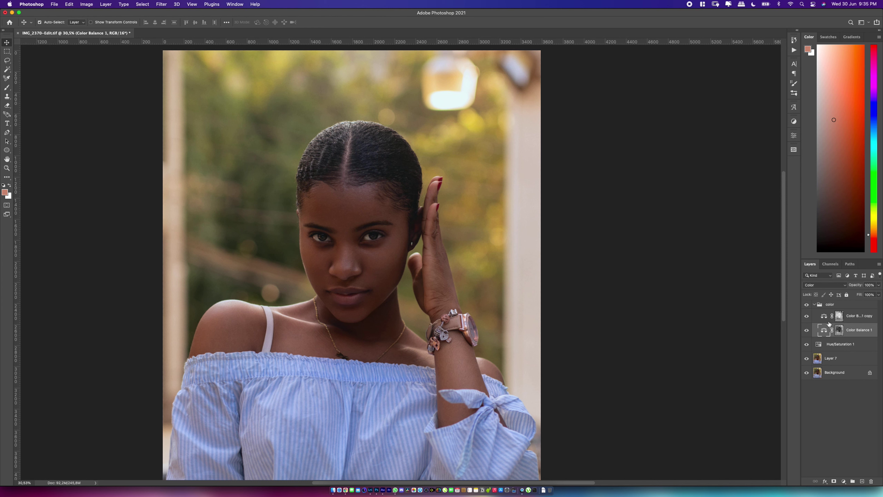
{"action": "double_click", "coordinate": [822, 333]}
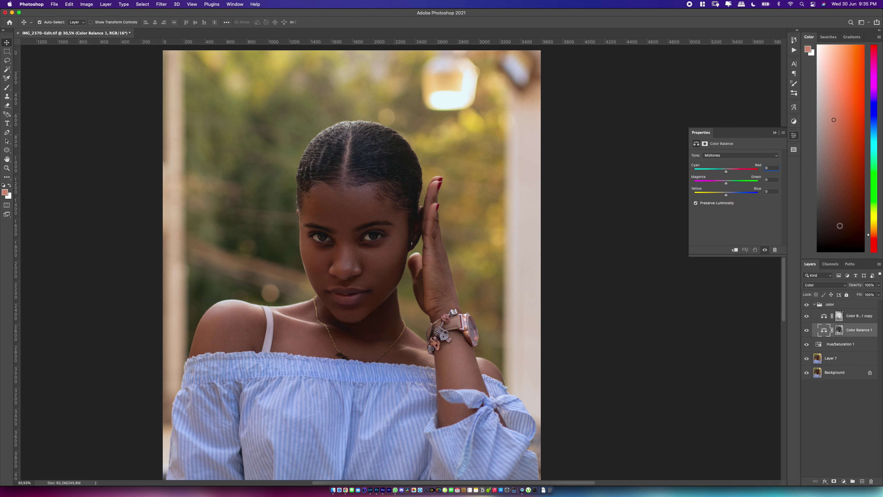
{"action": "scroll", "coordinate": [383, 344], "scroll_direction": "up", "scroll_amount": 2}
{"action": "left_click", "coordinate": [721, 156]}
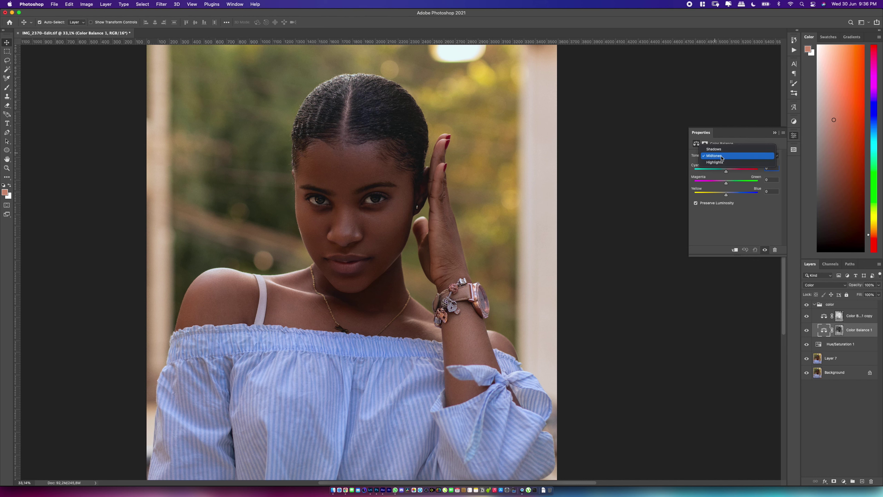
{"action": "left_click", "coordinate": [855, 329]}
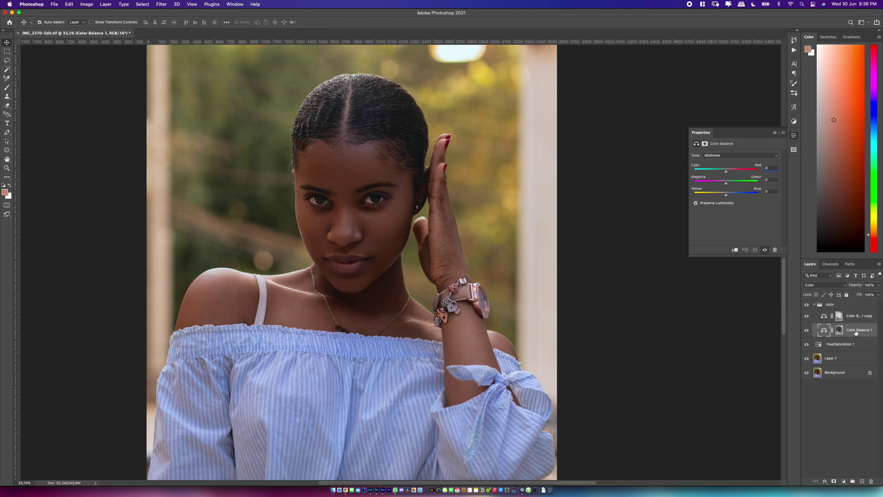
{"action": "left_click", "coordinate": [839, 332], "text": "alt"}
{"action": "left_click", "coordinate": [841, 333], "text": "alt"}
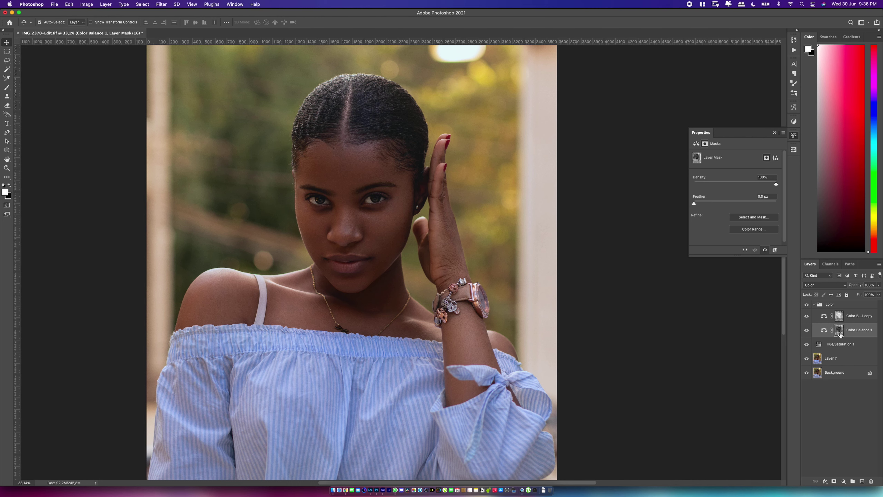
{"action": "left_click", "coordinate": [840, 334], "text": "alt"}
{"action": "left_click_drag", "start_coordinate": [840, 333], "coordinate": [841, 319]}
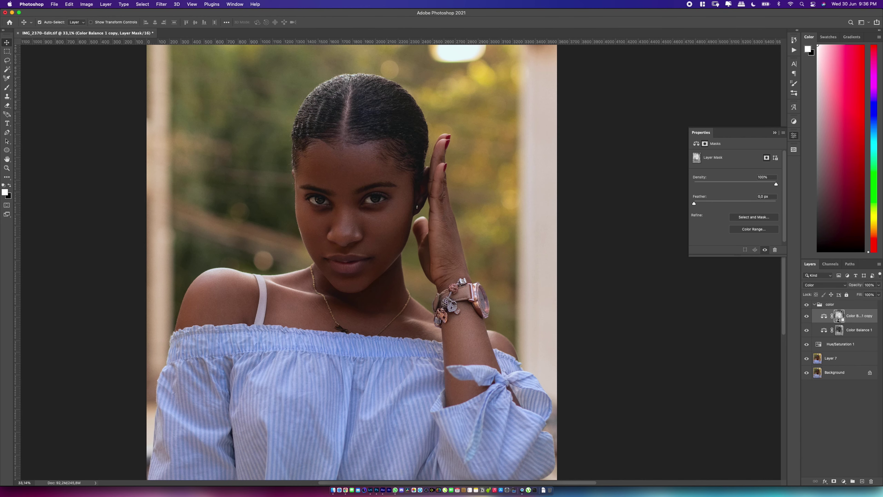
{"action": "left_click", "coordinate": [840, 320], "text": "alt"}
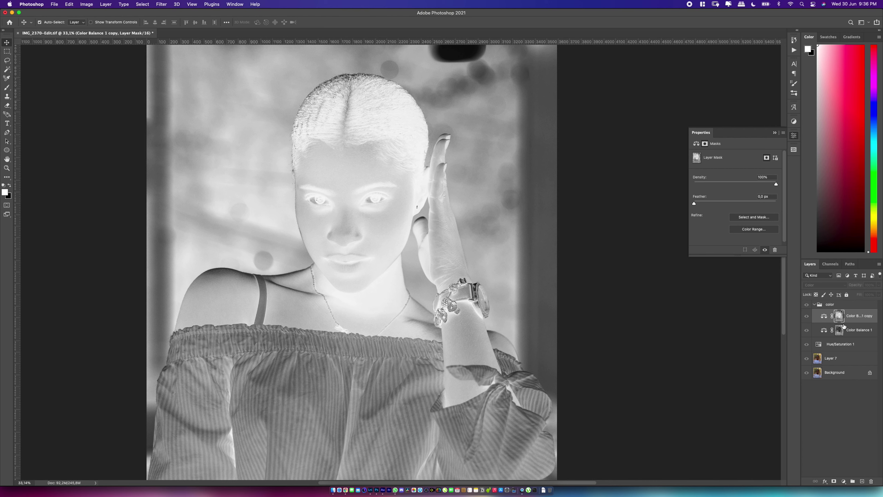
{"action": "left_click", "coordinate": [841, 335]}
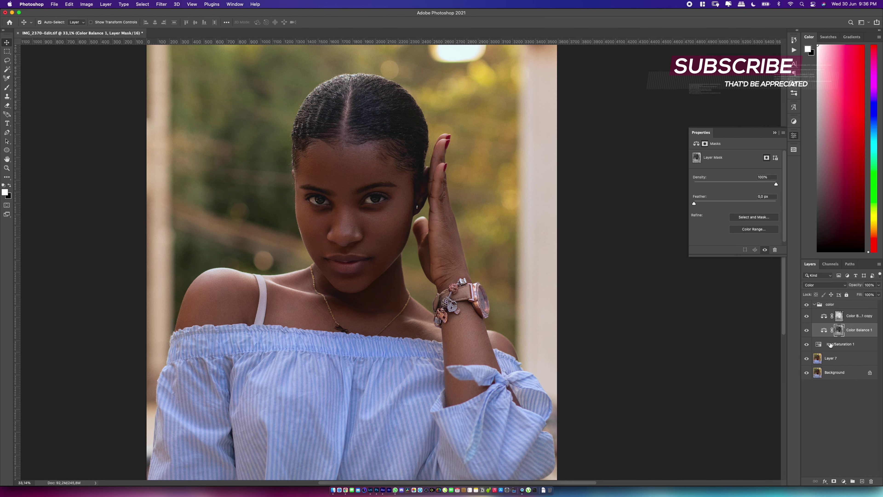
{"action": "key", "text": "super+4"}
{"action": "key", "text": "super+2"}
{"action": "left_click", "coordinate": [824, 330]}
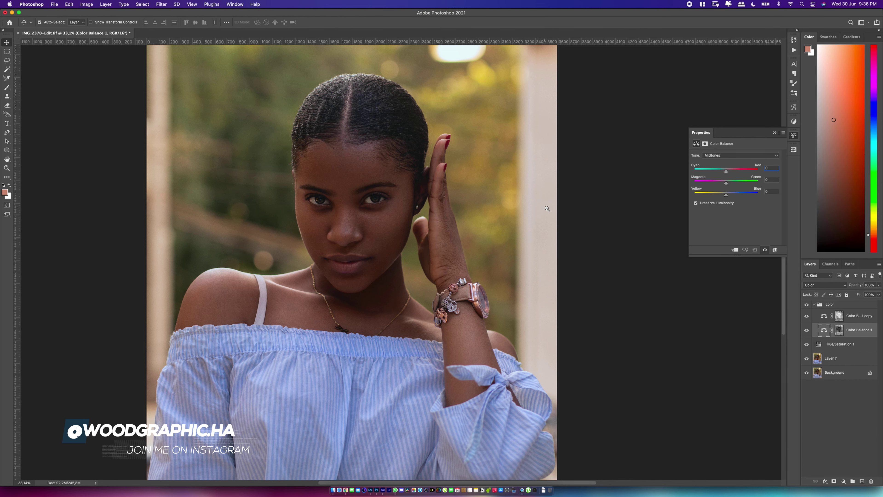
Adjust Color Balance 1's midtones on the Yellow/Blue and Cyan/Red sliders
{"action": "scroll", "coordinate": [562, 106], "scroll_direction": "down", "scroll_amount": 2}
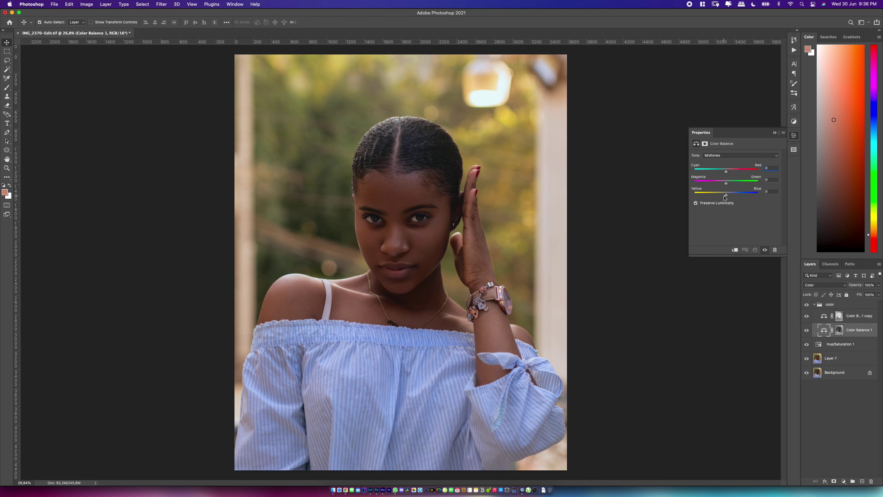
{"action": "left_click_drag", "start_coordinate": [725, 194], "coordinate": [719, 194]}
{"action": "mouse_move", "coordinate": [719, 196]}
{"action": "left_mouse_down"}
{"action": "mouse_move", "coordinate": [741, 195]}
{"action": "mouse_move", "coordinate": [689, 199]}
{"action": "mouse_move", "coordinate": [718, 204]}
{"action": "left_mouse_up"}
{"action": "mouse_move", "coordinate": [723, 194]}
{"action": "left_mouse_down"}
{"action": "mouse_move", "coordinate": [730, 171]}
{"action": "mouse_move", "coordinate": [725, 195]}
{"action": "left_mouse_up"}
Push Color Balance 1's highlights toward blue and compare with the layer hidden and shown
{"action": "left_click", "coordinate": [740, 155]}
{"action": "left_click", "coordinate": [716, 163]}
{"action": "mouse_move", "coordinate": [726, 194]}
{"action": "left_mouse_down"}
{"action": "mouse_move", "coordinate": [734, 194]}
{"action": "mouse_move", "coordinate": [724, 172]}
{"action": "left_mouse_up"}
{"action": "left_click", "coordinate": [807, 331]}
{"action": "left_click", "coordinate": [807, 333]}
{"action": "left_click", "coordinate": [807, 334]}
{"action": "scroll", "coordinate": [330, 215], "scroll_direction": "up", "scroll_amount": 4}
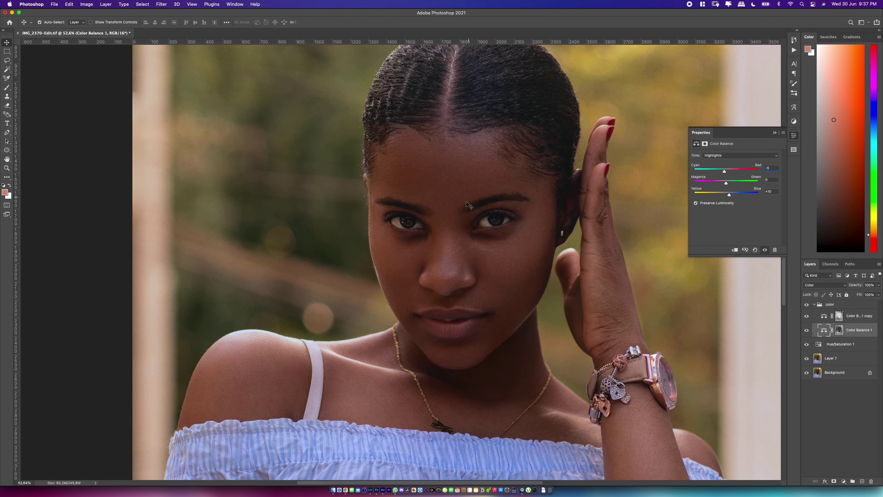
{"action": "scroll", "coordinate": [467, 201], "scroll_direction": "down", "scroll_amount": 2}
{"action": "scroll", "coordinate": [467, 201], "scroll_direction": "down", "scroll_amount": 1}
Nudge the midtones slightly toward cyan, compare the result, and target the Color Balance 1 copy
{"action": "left_click", "coordinate": [720, 155]}
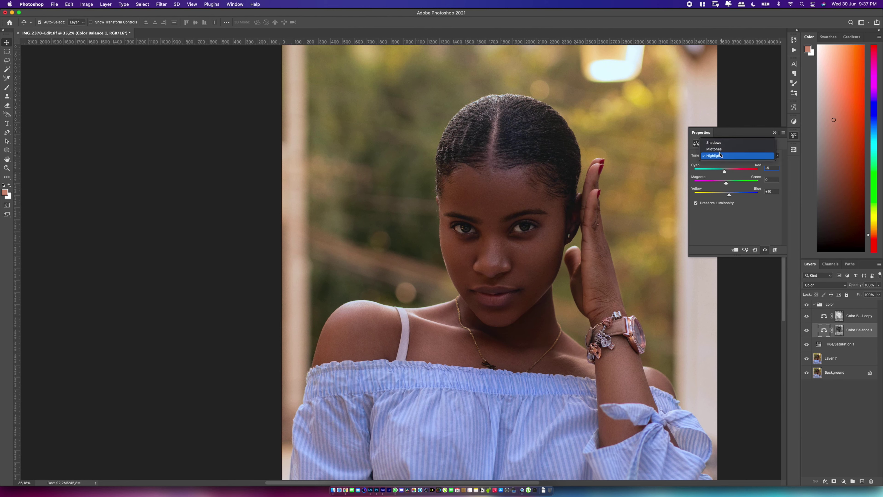
{"action": "left_click", "coordinate": [714, 149]}
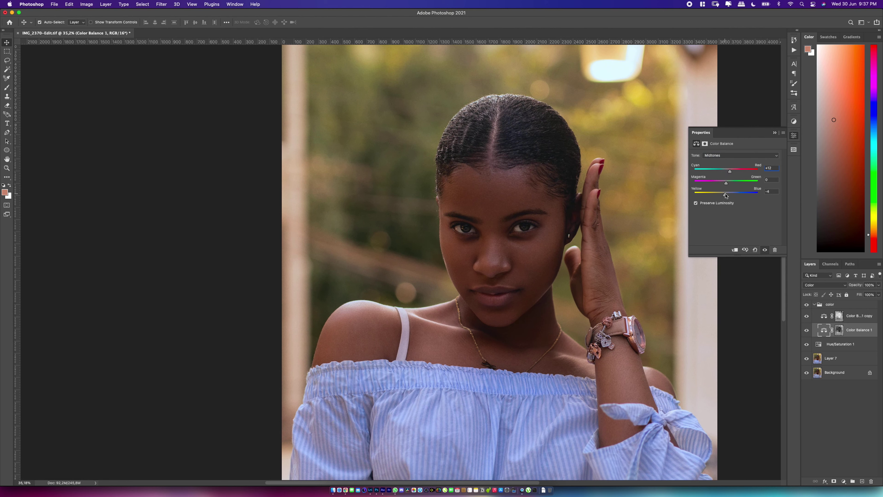
{"action": "left_click_drag", "start_coordinate": [730, 171], "coordinate": [728, 202]}
{"action": "left_click", "coordinate": [806, 330]}
{"action": "scroll", "coordinate": [603, 322], "scroll_direction": "down", "scroll_amount": 3}
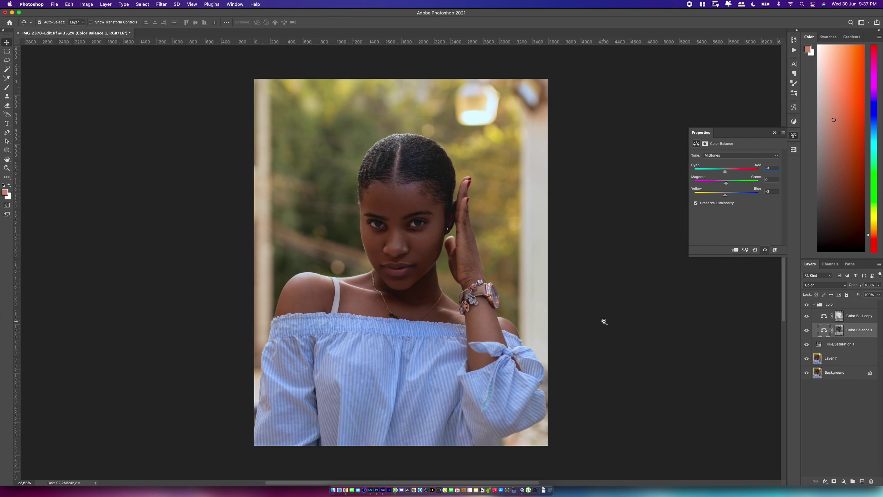
{"action": "left_click", "coordinate": [806, 332]}
{"action": "left_click", "coordinate": [806, 332]}
{"action": "left_click", "coordinate": [839, 315]}
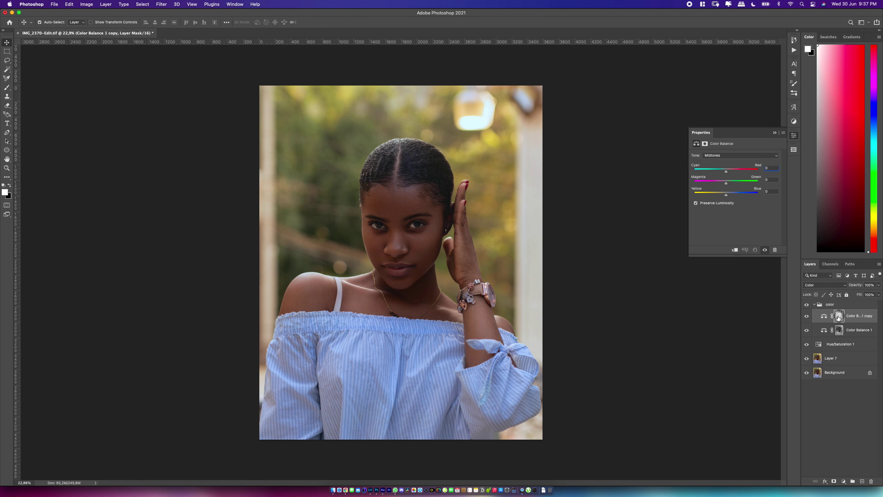
Shift the copy layer's shadows to +3 green and +3 blue, leaving cyan-red at 0
{"action": "left_click", "coordinate": [721, 155]}
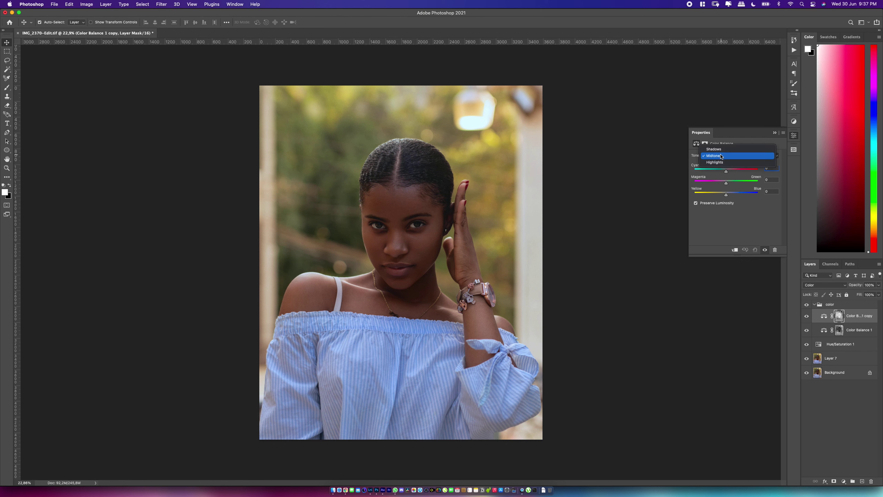
{"action": "left_click", "coordinate": [714, 149]}
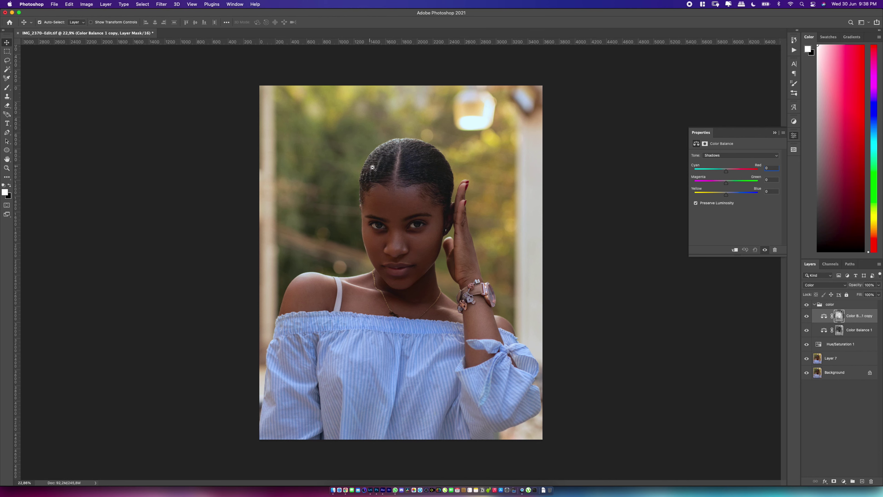
{"action": "scroll", "coordinate": [369, 166], "scroll_direction": "up", "scroll_amount": 3}
{"action": "scroll", "coordinate": [572, 223], "scroll_direction": "down", "scroll_amount": 2}
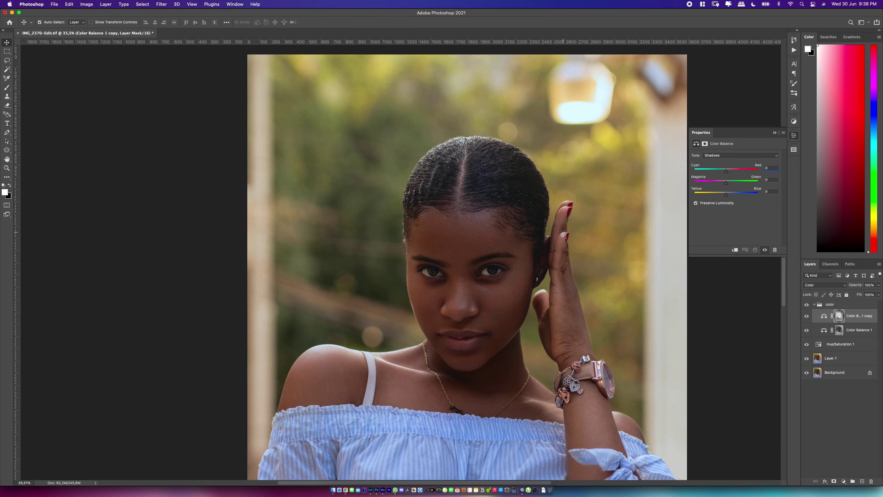
{"action": "scroll", "coordinate": [572, 222], "scroll_direction": "right", "scroll_amount": 2}
{"action": "left_click_drag", "start_coordinate": [726, 195], "coordinate": [728, 194]}
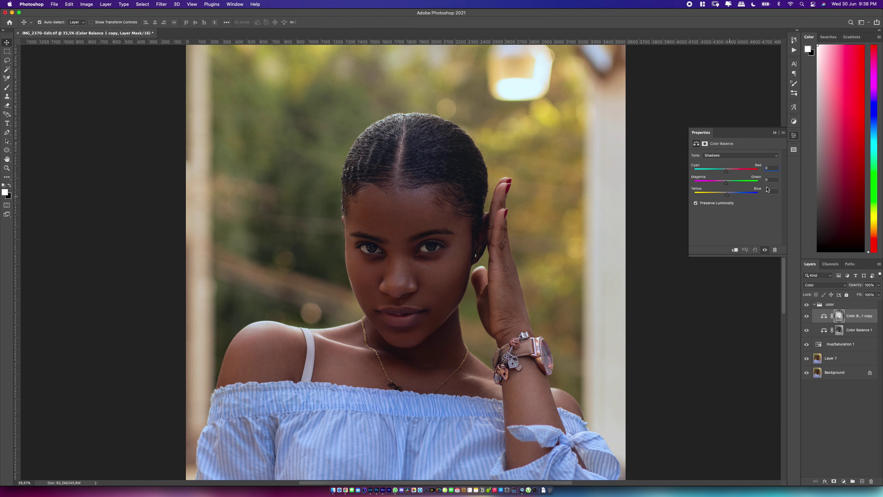
{"action": "left_click_drag", "start_coordinate": [728, 186], "coordinate": [728, 186]}
Compare the image with the Color Balance 1 copy layer hidden and shown
{"action": "left_click", "coordinate": [807, 317]}
{"action": "left_click", "coordinate": [807, 317]}
{"action": "left_click", "coordinate": [806, 317]}
{"action": "left_click", "coordinate": [806, 317]}
{"action": "scroll", "coordinate": [428, 302], "scroll_direction": "up", "scroll_amount": 3}
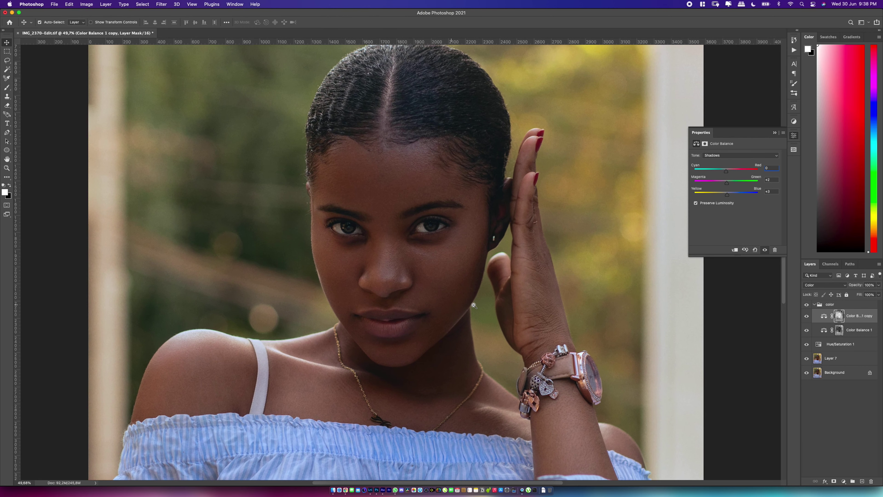
{"action": "left_click", "coordinate": [806, 316]}
{"action": "left_click", "coordinate": [806, 317]}
{"action": "left_click", "coordinate": [806, 317]}
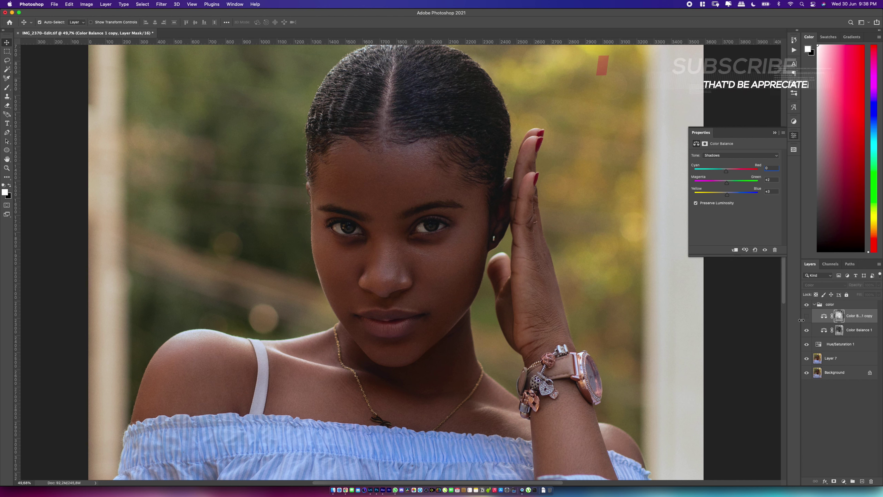
{"action": "left_click", "coordinate": [807, 317]}
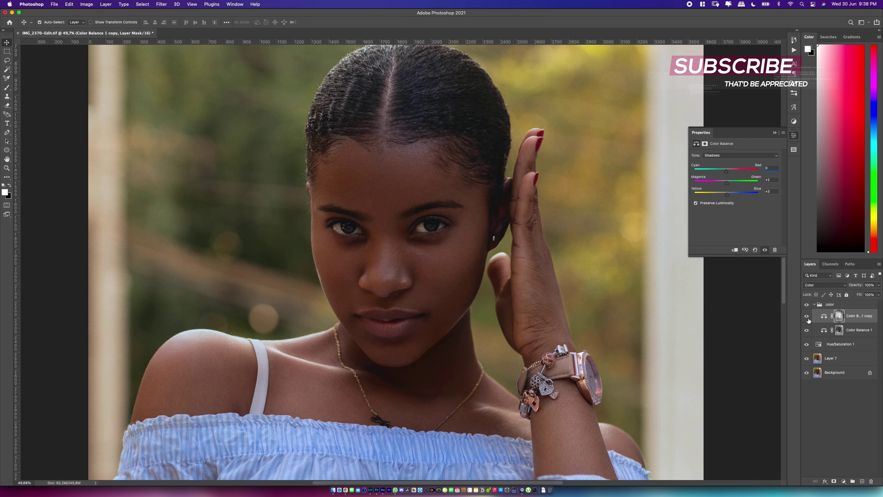
{"action": "left_click", "coordinate": [807, 316]}
{"action": "scroll", "coordinate": [315, 339], "scroll_direction": "down", "scroll_amount": 5}
{"action": "scroll", "coordinate": [315, 338], "scroll_direction": "up", "scroll_amount": 3}
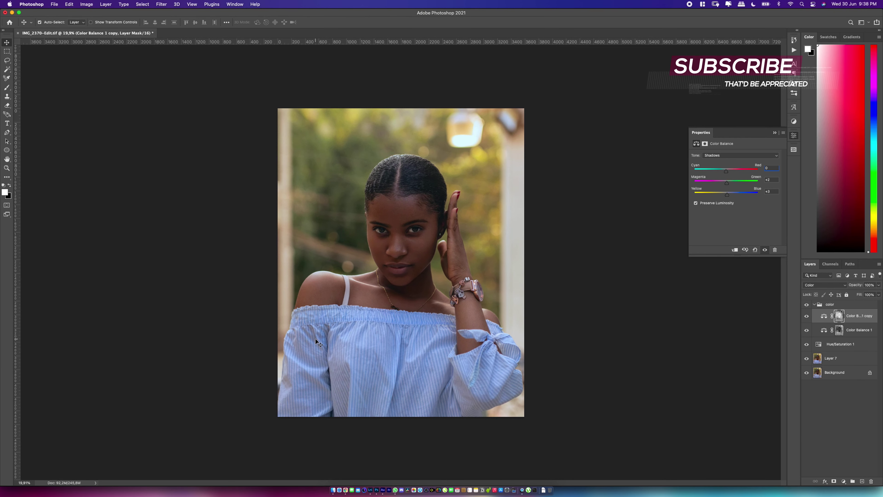